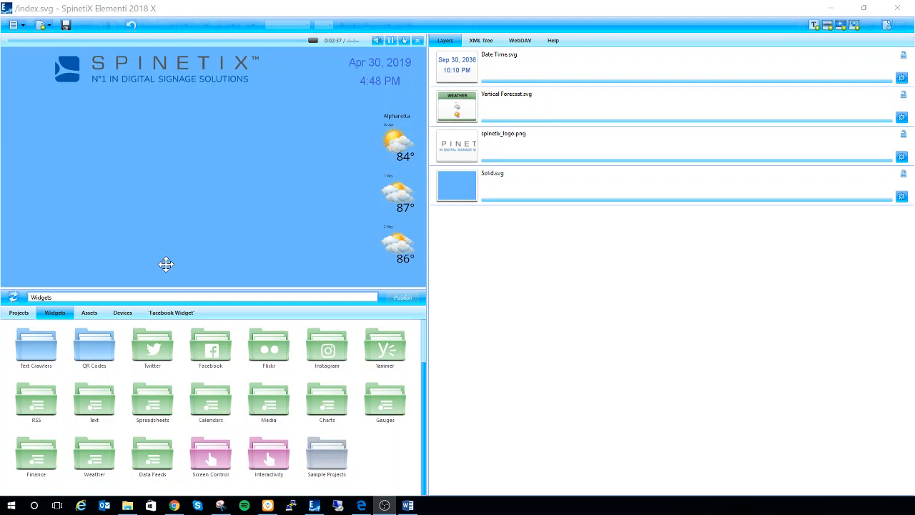
Step: Switch to Chrome and sign in to SpinetiX Cockpit with the saved credentials
{"action": "left_click", "coordinate": [174, 505]}
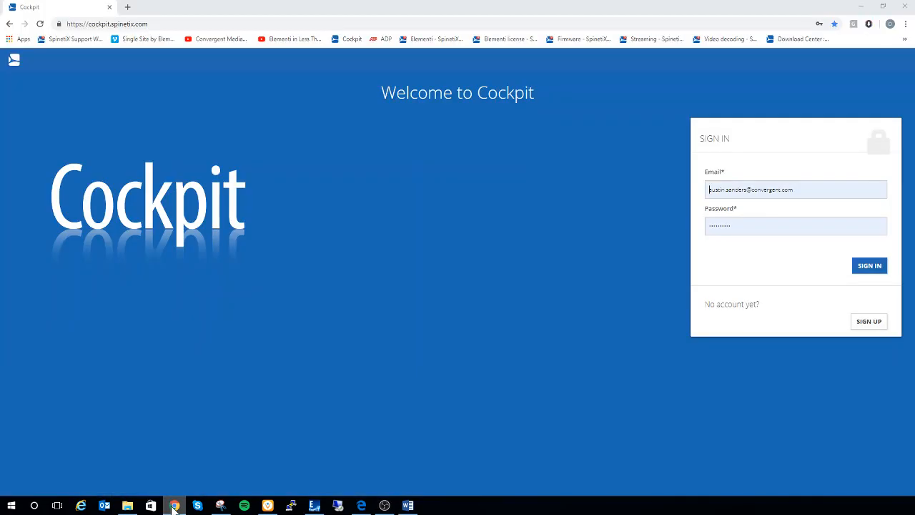
{"action": "left_click", "coordinate": [877, 266]}
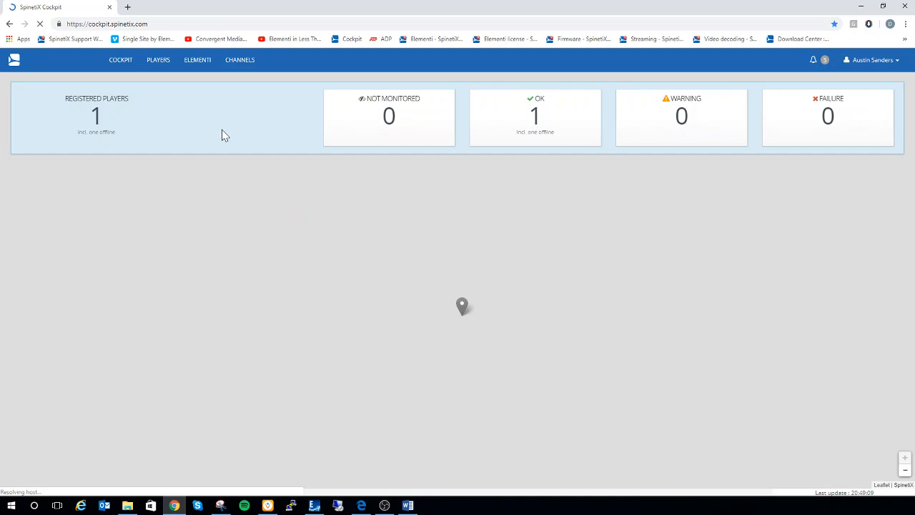
Step: Open the Elementi license registration form in Cockpit and look at its license key fields
{"action": "left_click", "coordinate": [192, 70]}
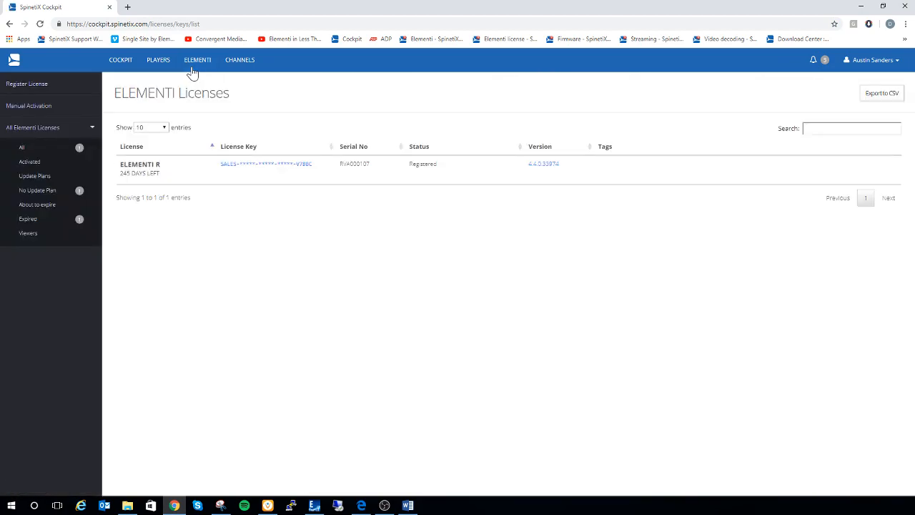
{"action": "left_click", "coordinate": [80, 90]}
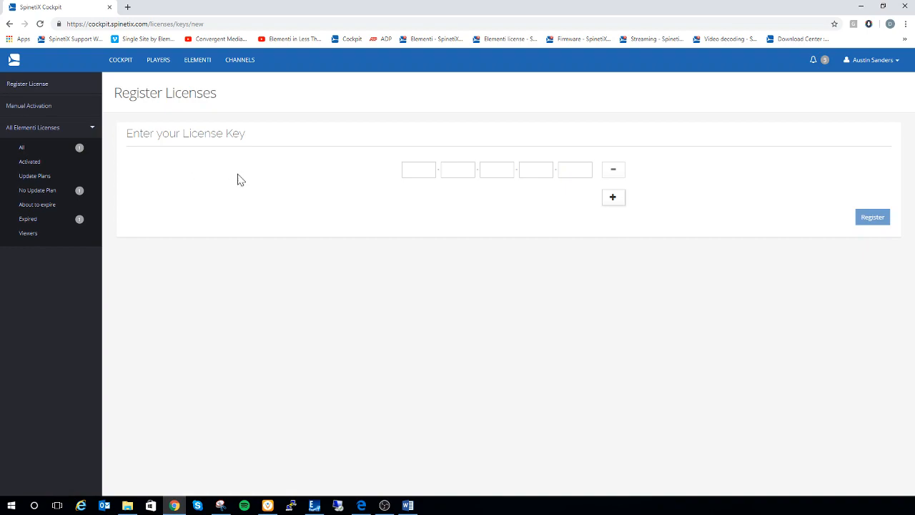
{"action": "left_click", "coordinate": [418, 170]}
{"action": "left_click", "coordinate": [458, 170]}
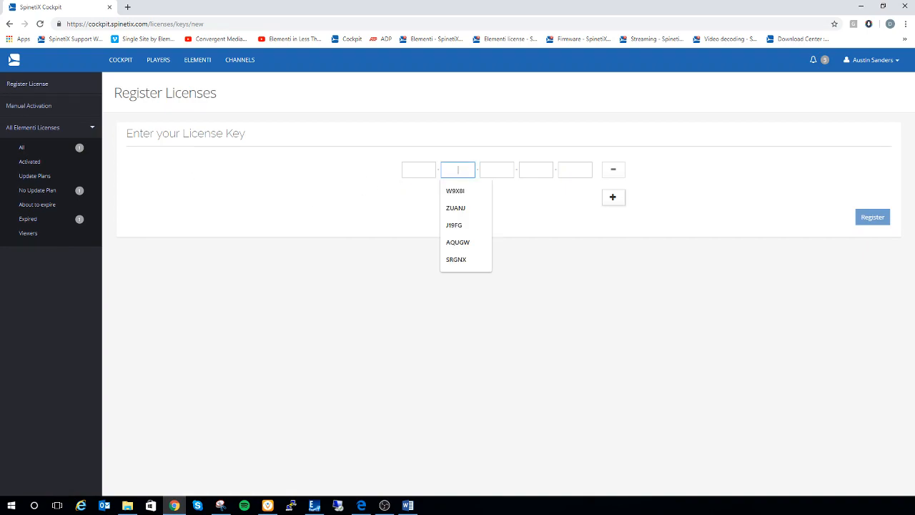
{"action": "left_click", "coordinate": [497, 170]}
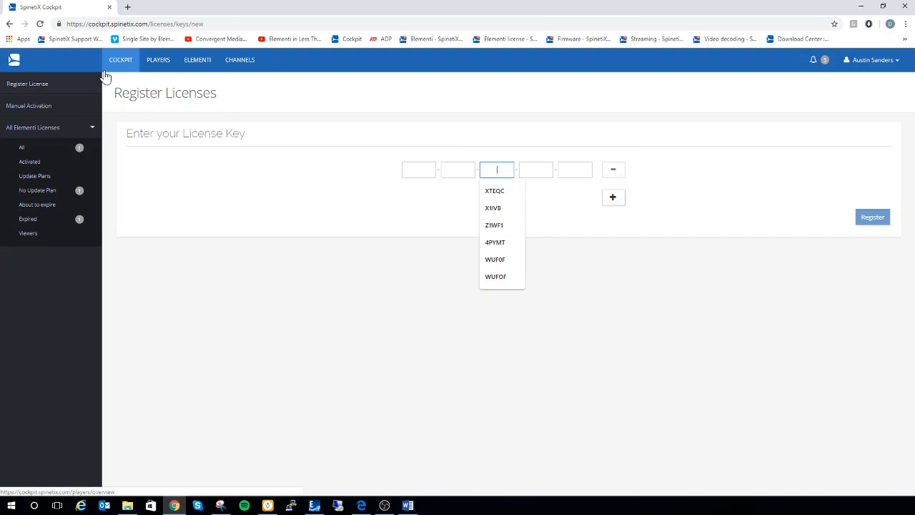
Step: Switch to Elementi and open the HMP Control Center of the registered HMP350 player from the devices
{"action": "left_click", "coordinate": [314, 505]}
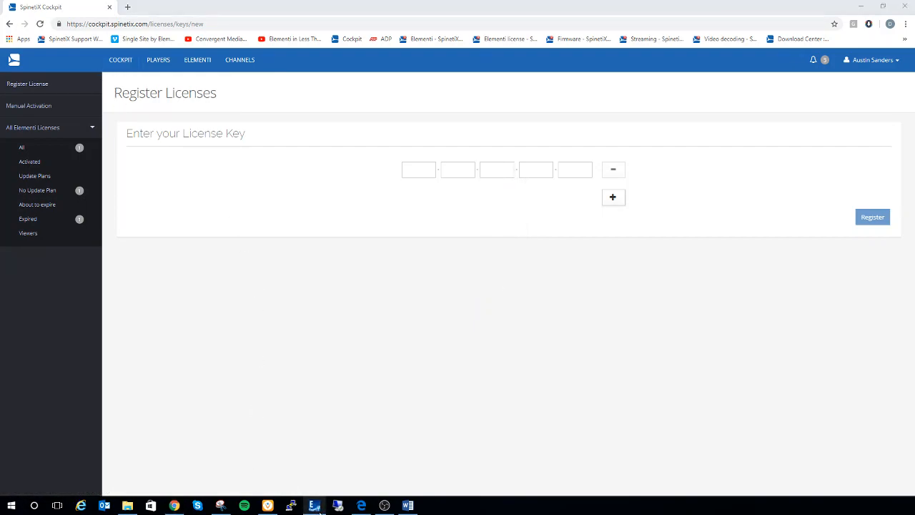
{"action": "left_click", "coordinate": [314, 507]}
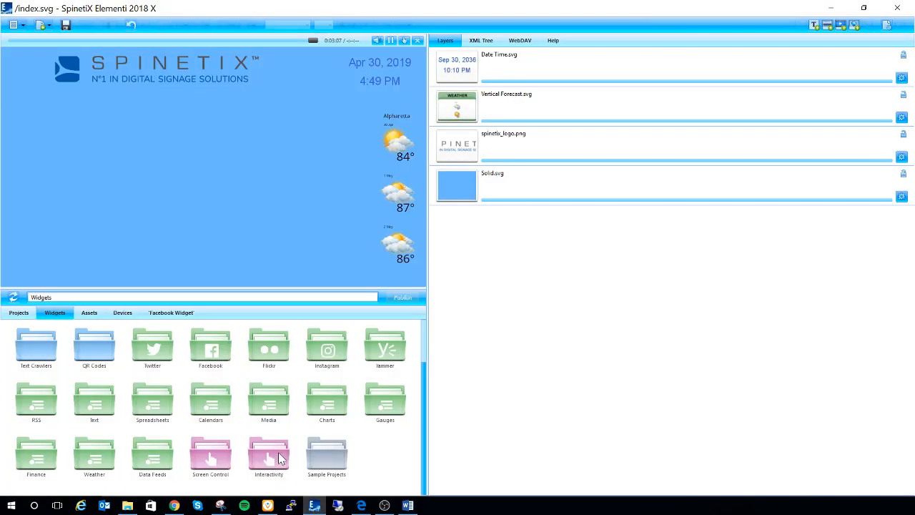
{"action": "left_click", "coordinate": [124, 315]}
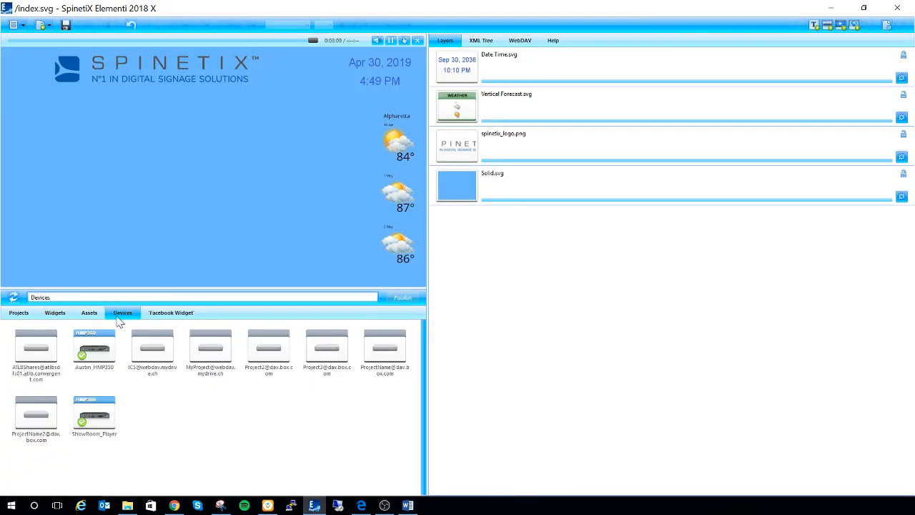
{"action": "right_click", "coordinate": [91, 357]}
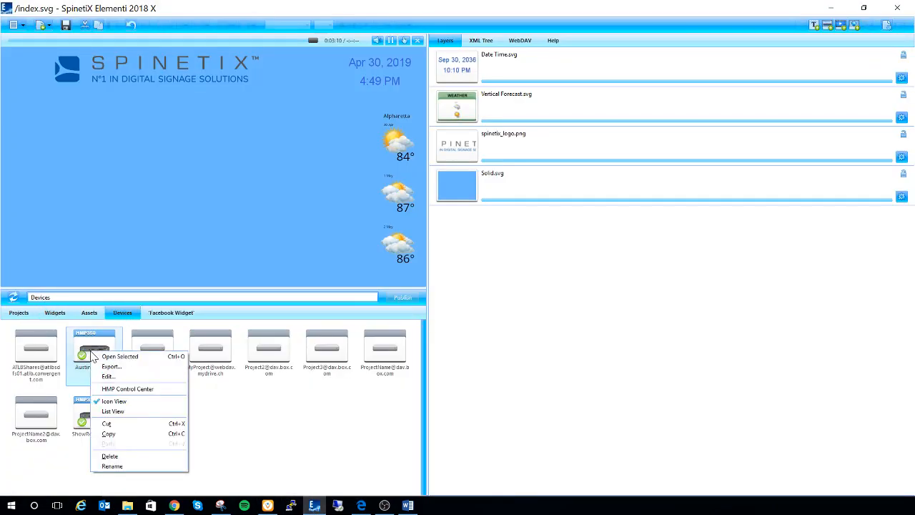
{"action": "left_click", "coordinate": [127, 388]}
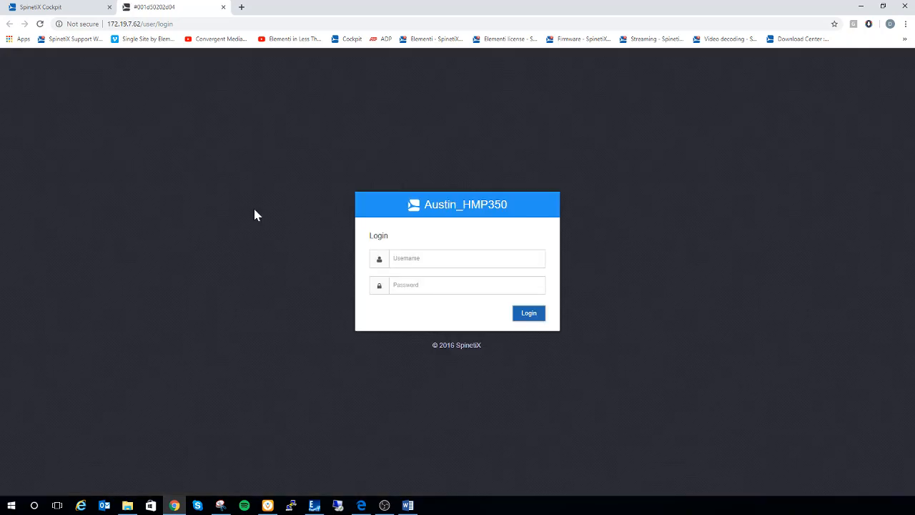
Step: Log in to the HMP350 player as admin with the account password and request monitoring by Cockpit
{"action": "left_click", "coordinate": [467, 259]}
{"action": "type", "text": "admin"}
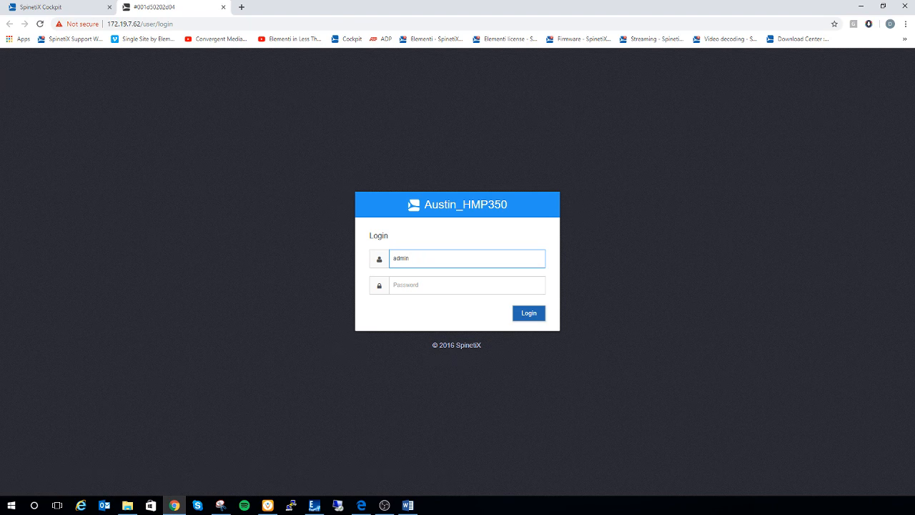
{"action": "key", "text": "Tab"}
{"action": "type", "text": "•"}
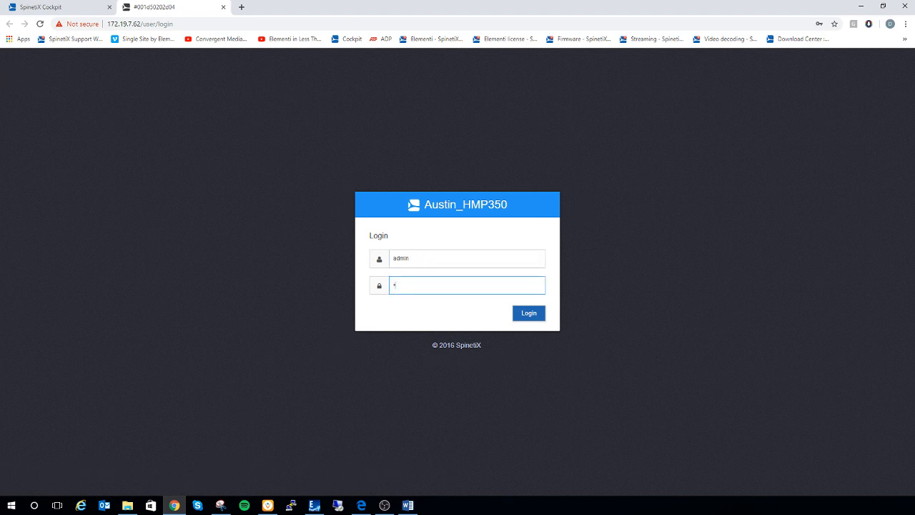
{"action": "key", "text": "Return"}
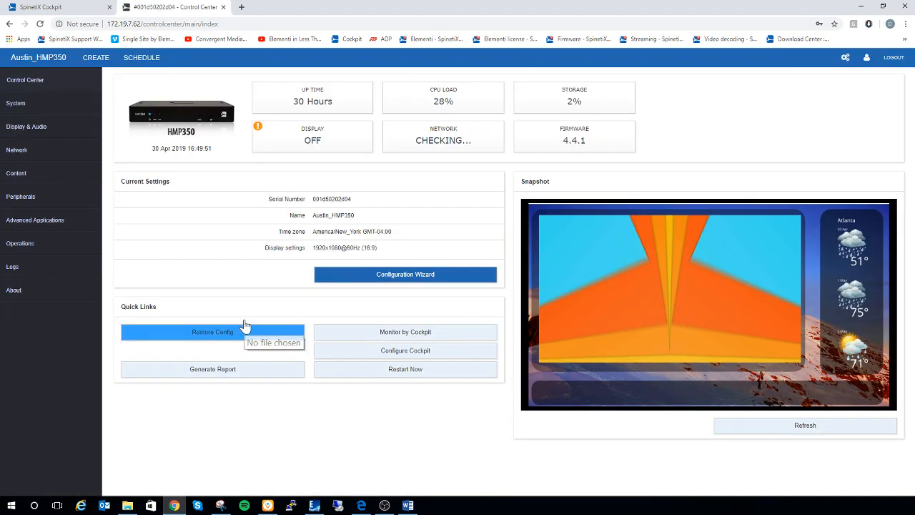
{"action": "left_click", "coordinate": [341, 333]}
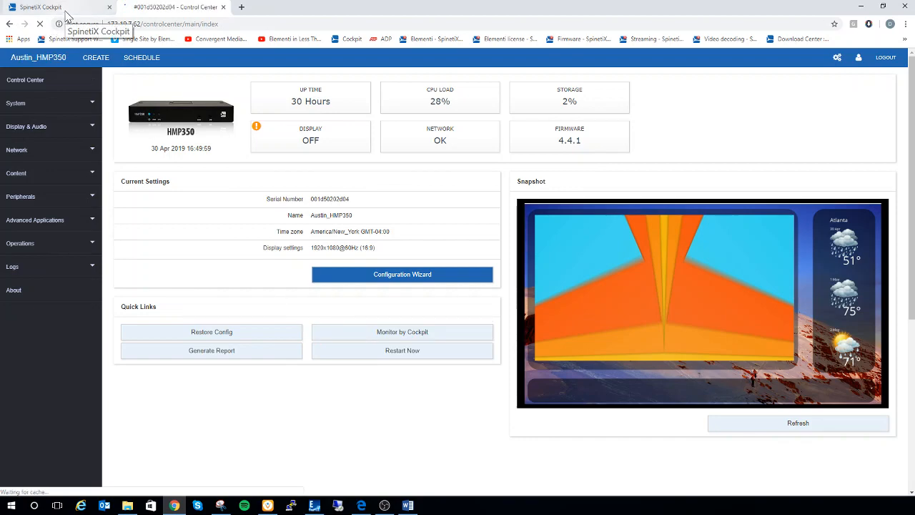
Step: Connect the Demo Spinetix Facebook account as a Cockpit channel, accepting the default timeline post and photo permissions
{"action": "left_click", "coordinate": [65, 14]}
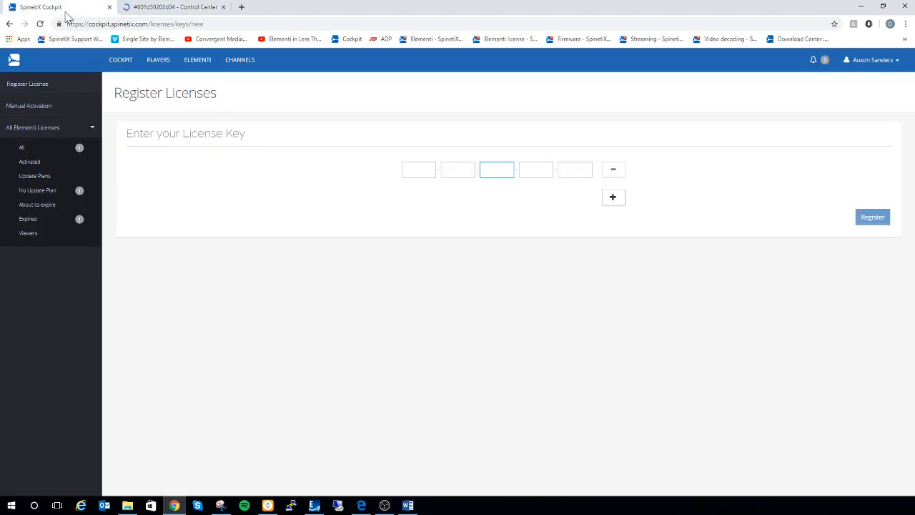
{"action": "left_click", "coordinate": [250, 71]}
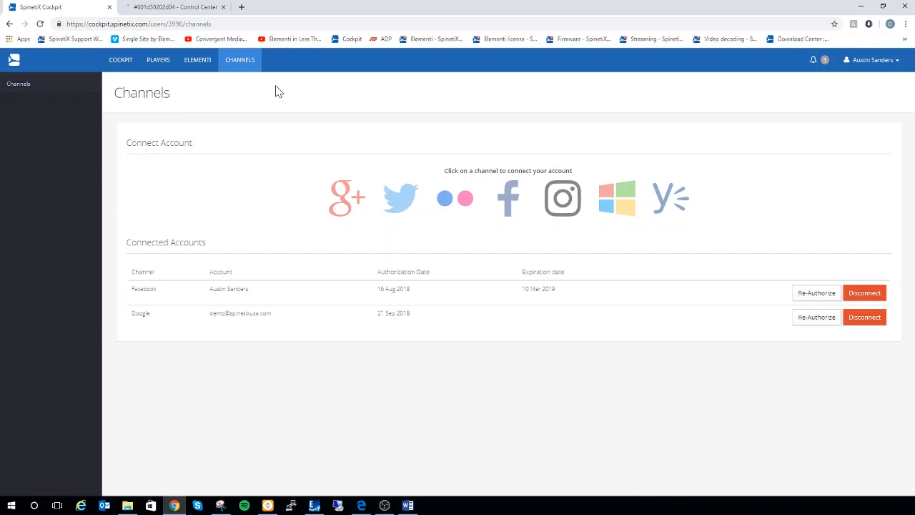
{"action": "left_click", "coordinate": [505, 208]}
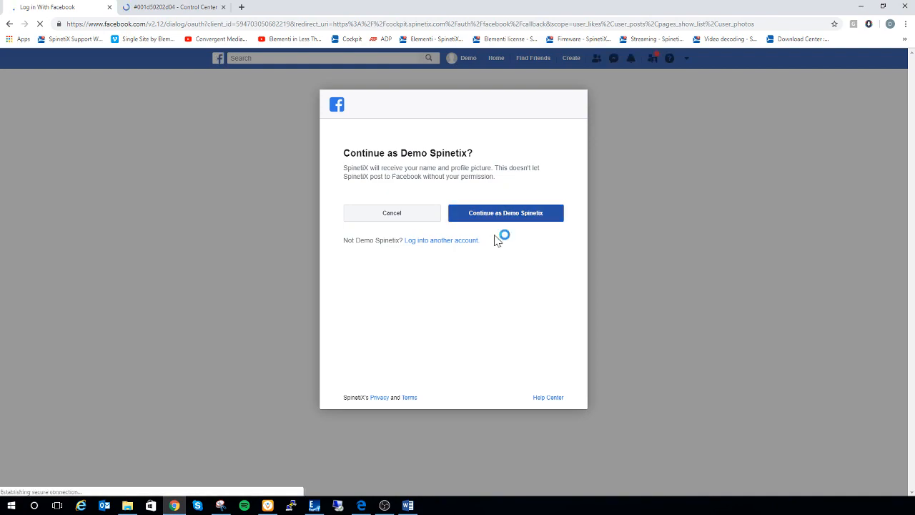
{"action": "left_click", "coordinate": [507, 219]}
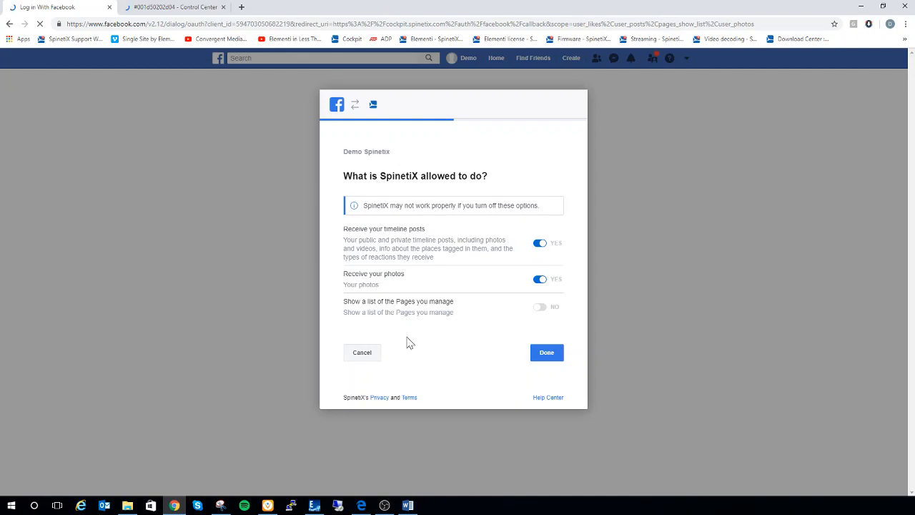
{"action": "left_click", "coordinate": [547, 353]}
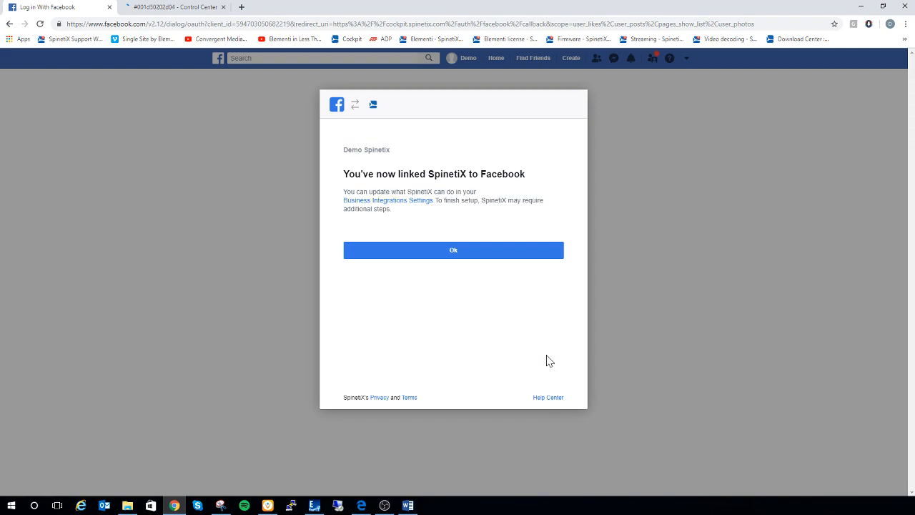
{"action": "left_click", "coordinate": [482, 255]}
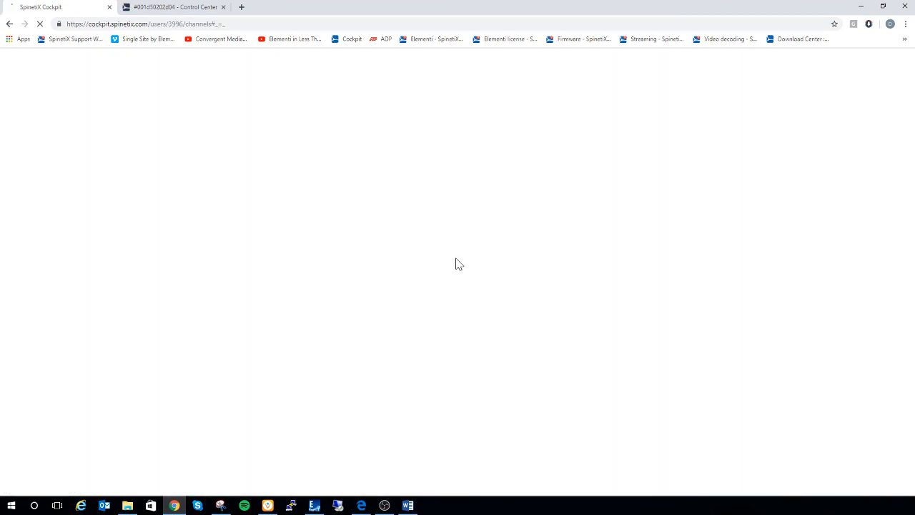
Step: Switch to Elementi and add the Facebook Vertical Table.svg widget as a layer of index.svg
{"action": "left_click", "coordinate": [314, 506]}
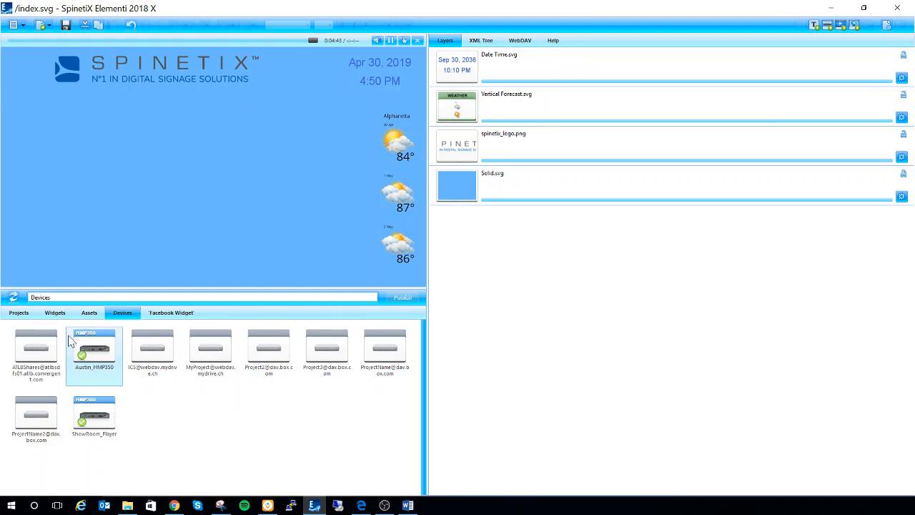
{"action": "left_click", "coordinate": [58, 319]}
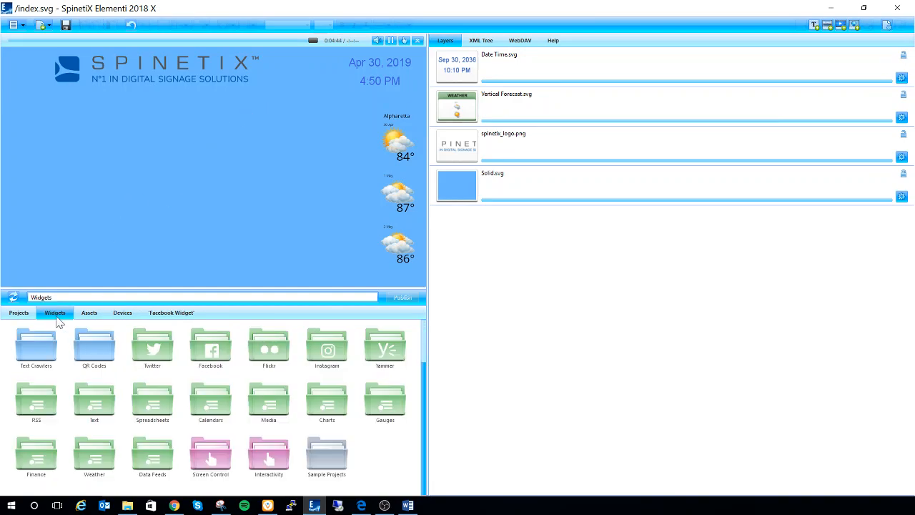
{"action": "left_click", "coordinate": [218, 368]}
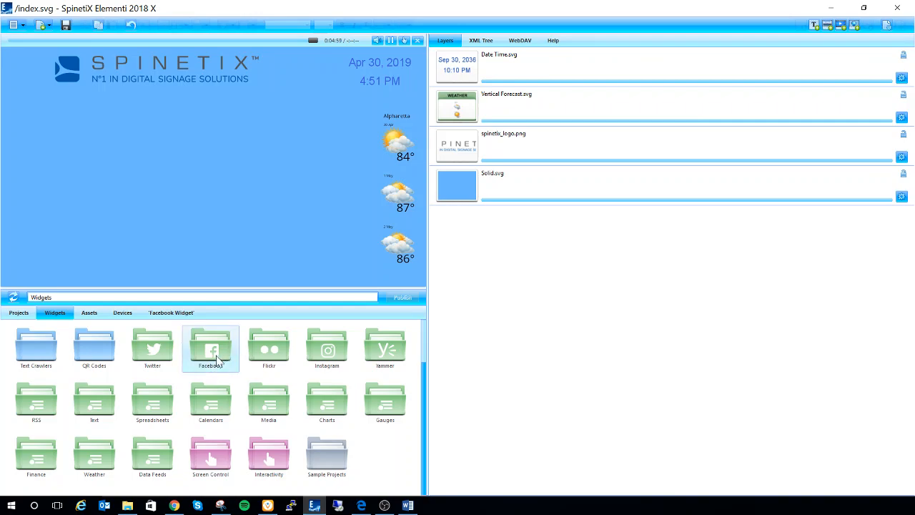
{"action": "double_click", "coordinate": [210, 366]}
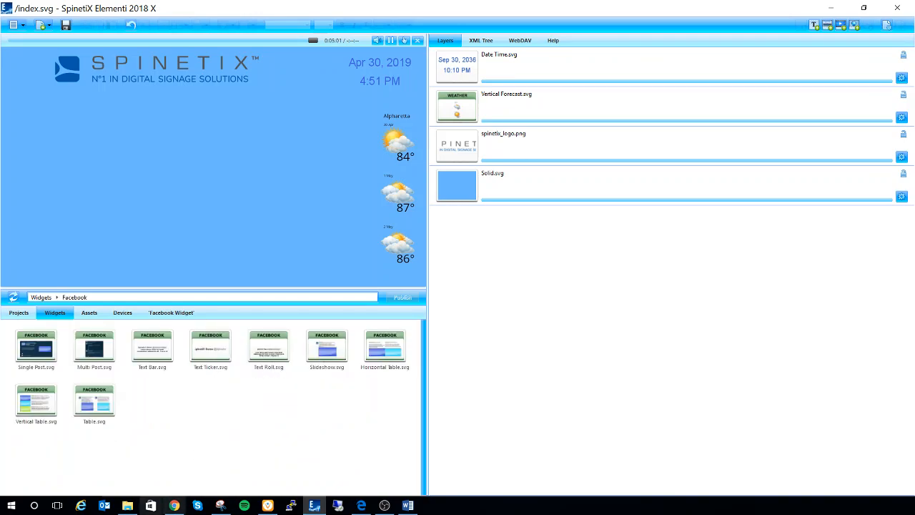
{"action": "left_click", "coordinate": [49, 409]}
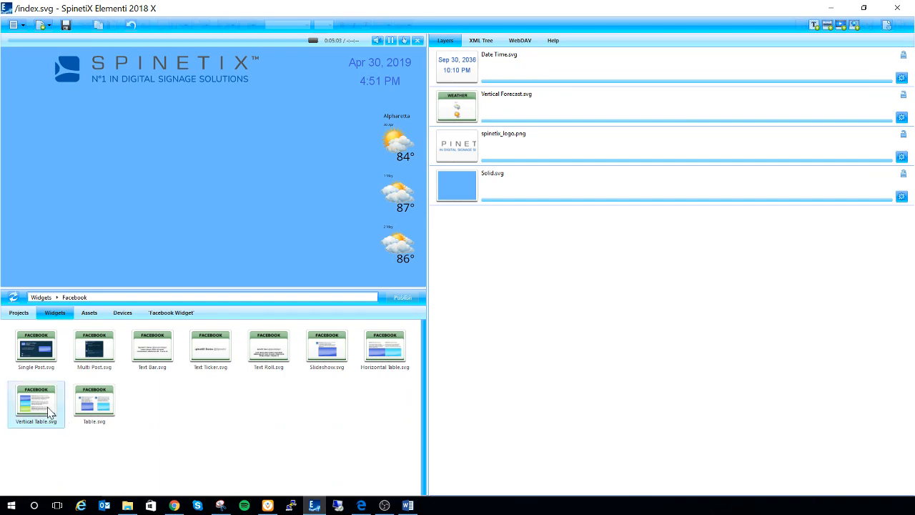
{"action": "left_click_drag", "start_coordinate": [32, 400], "coordinate": [557, 278]}
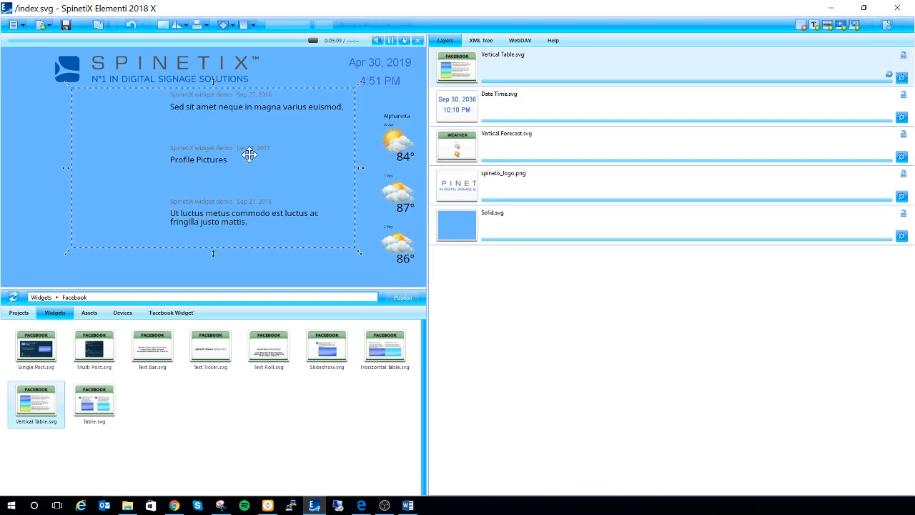
Step: Move the Vertical Table widget under the SpinetiX logo and enlarge it to fill the space beside the weather forecast
{"action": "left_click_drag", "start_coordinate": [250, 154], "coordinate": [190, 157]}
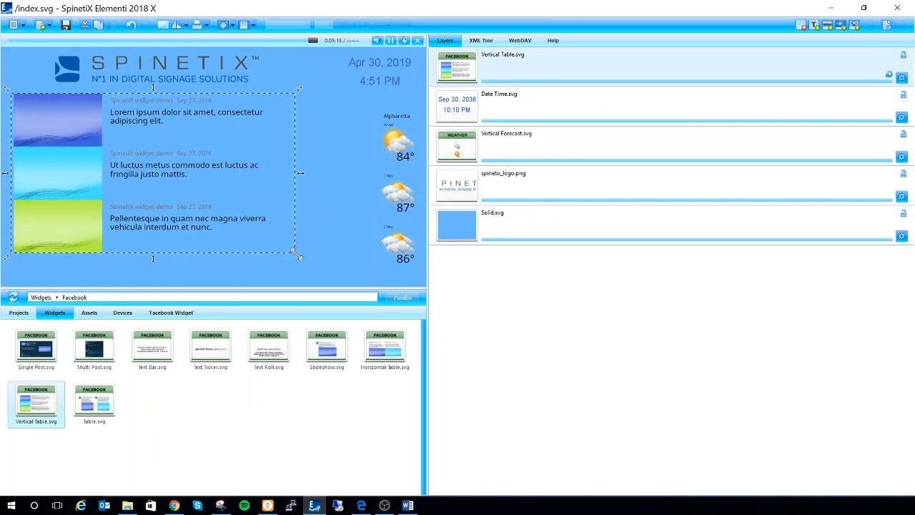
{"action": "left_click_drag", "start_coordinate": [301, 262], "coordinate": [348, 278]}
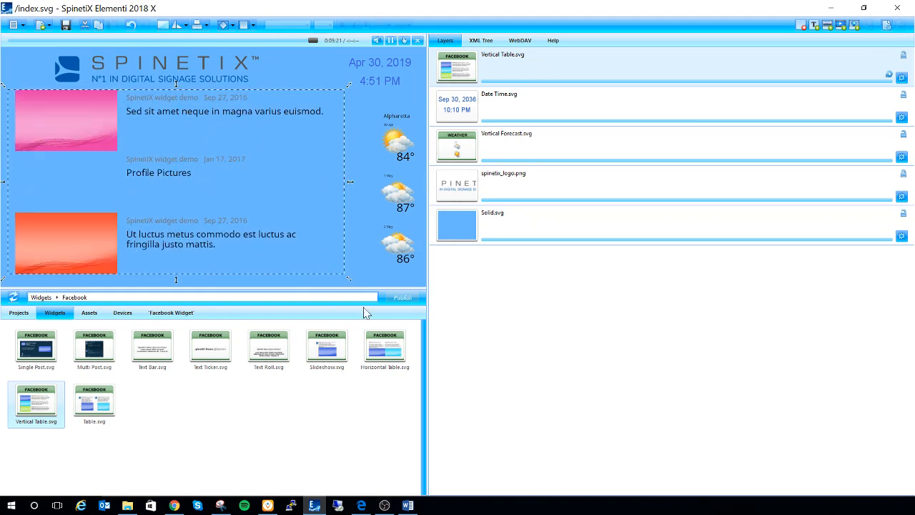
Step: Open the Vertical Table layer's data properties and select the Demo Spinetix Facebook account, keeping the timeline on Own Posts
{"action": "double_click", "coordinate": [480, 86]}
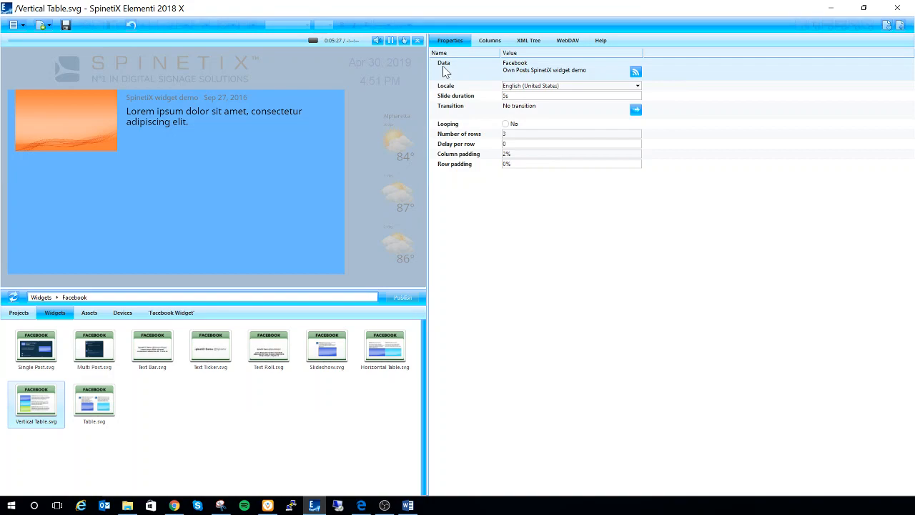
{"action": "left_click", "coordinate": [635, 71]}
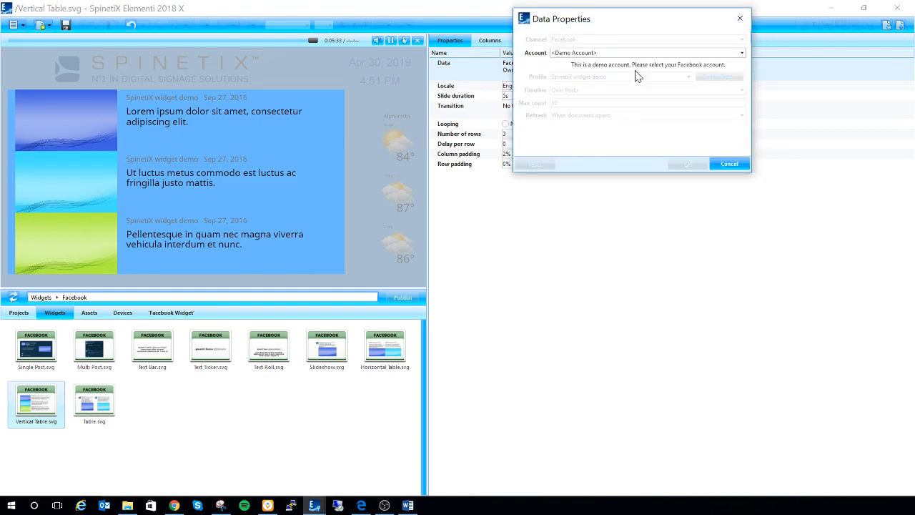
{"action": "left_click", "coordinate": [576, 54]}
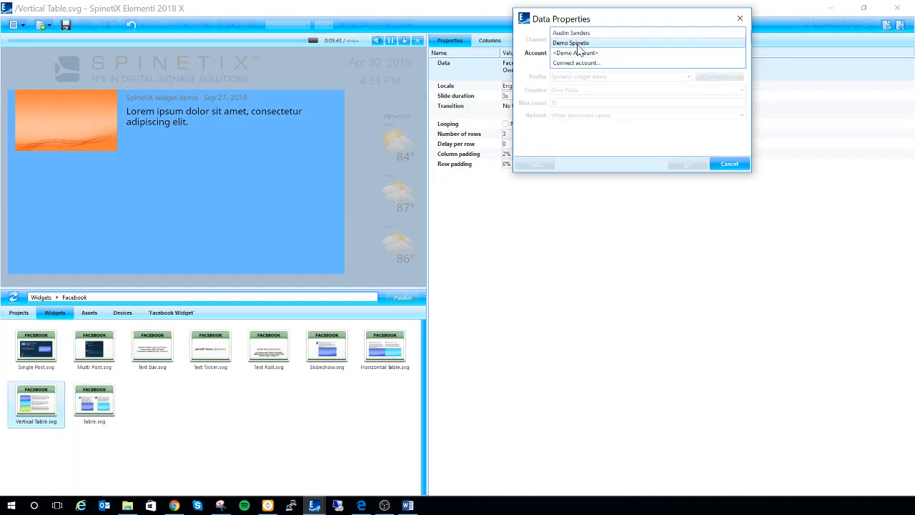
{"action": "left_click", "coordinate": [581, 43]}
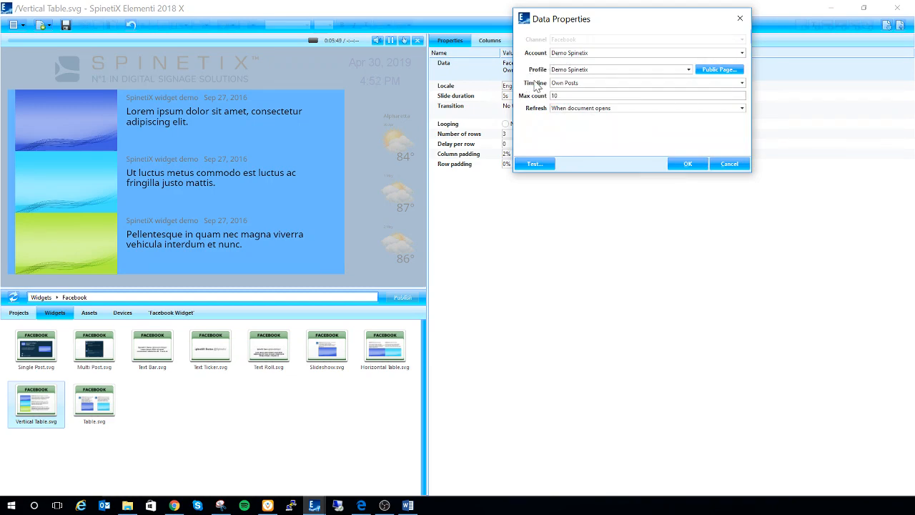
{"action": "left_click", "coordinate": [742, 84]}
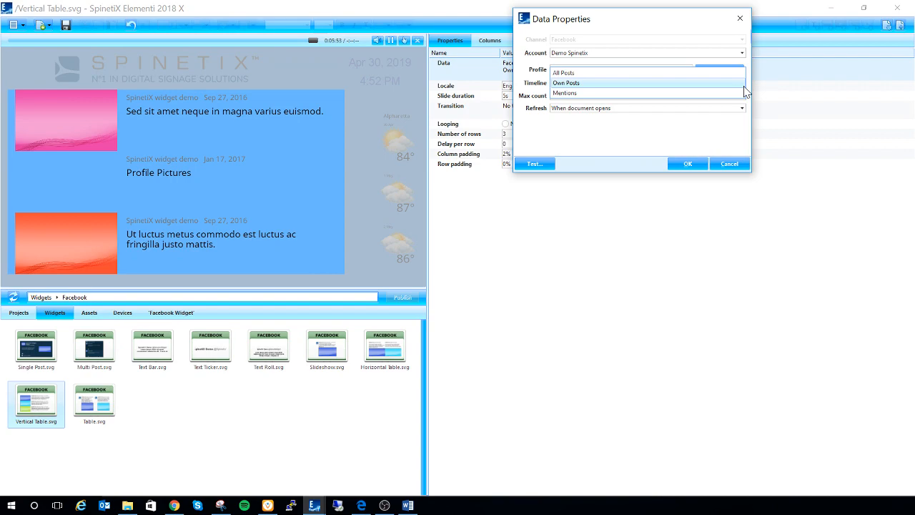
{"action": "left_click", "coordinate": [736, 85]}
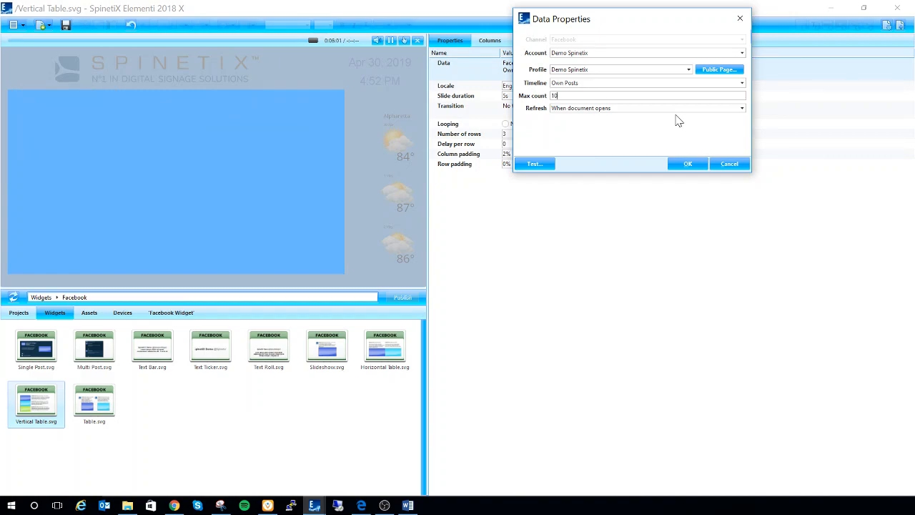
Step: Set the feed's max count to 8 and its refresh interval to 2h, and apply the data properties
{"action": "key", "text": "BackSpace"}
{"action": "key", "text": "BackSpace"}
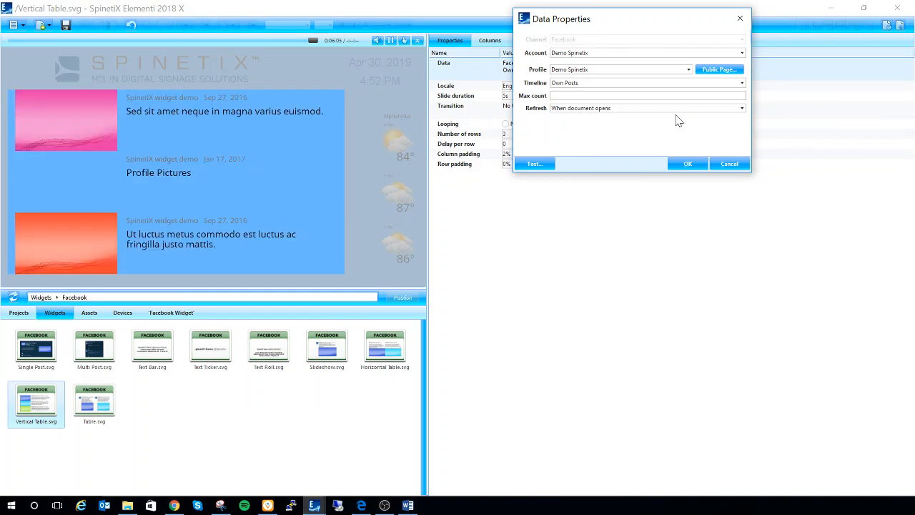
{"action": "type", "text": "8"}
{"action": "left_click", "coordinate": [744, 109]}
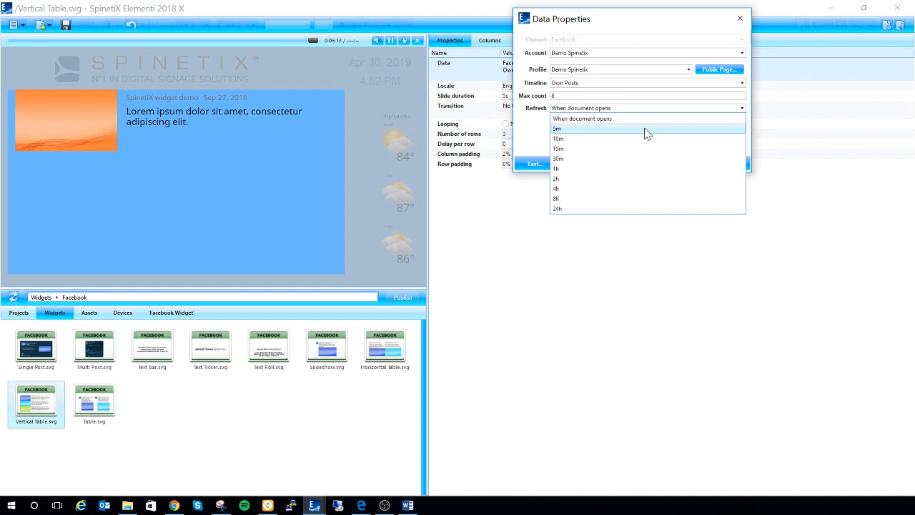
{"action": "left_click", "coordinate": [601, 182]}
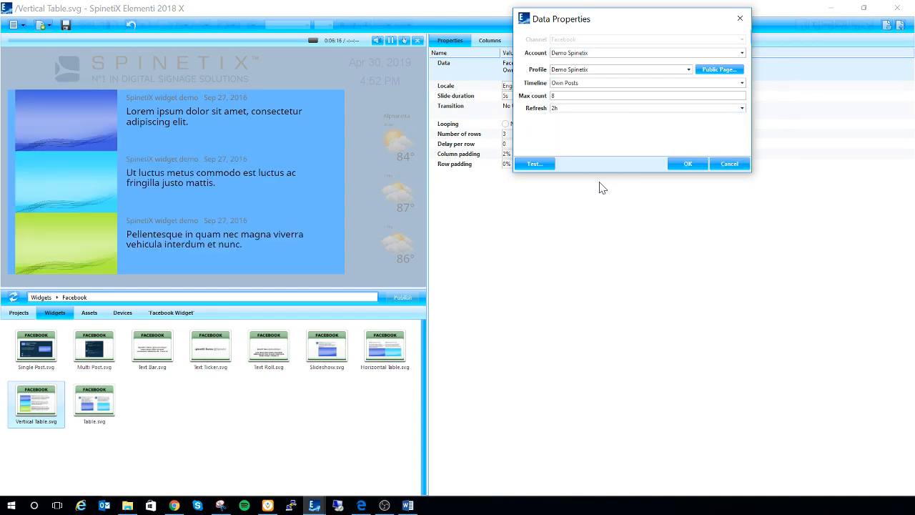
{"action": "left_click", "coordinate": [742, 108]}
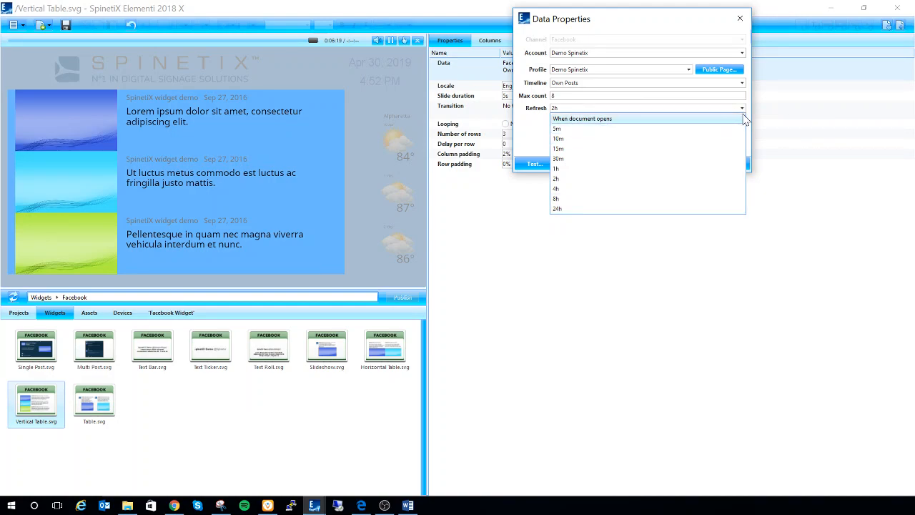
{"action": "left_click", "coordinate": [744, 110]}
{"action": "left_click", "coordinate": [685, 166]}
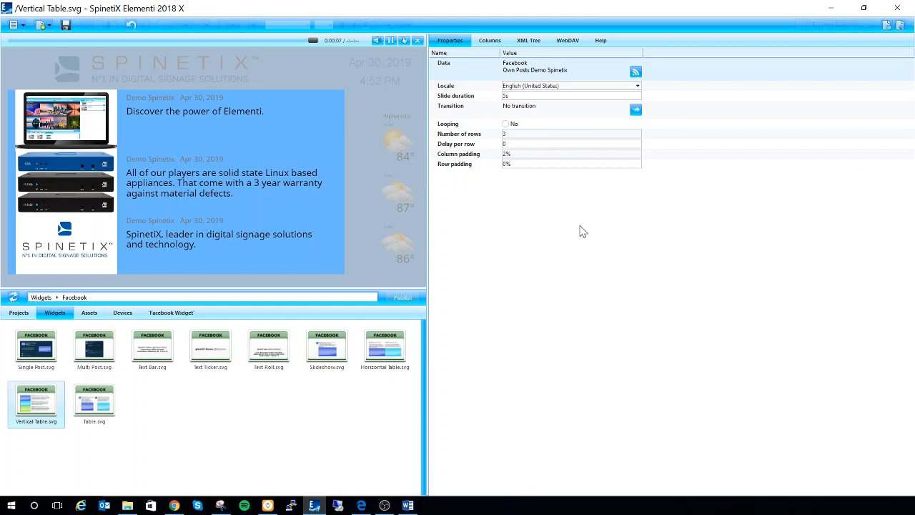
Step: Turn on looping for the Vertical Table widget, leaving its slide duration and transition unchanged
{"action": "left_click", "coordinate": [525, 100]}
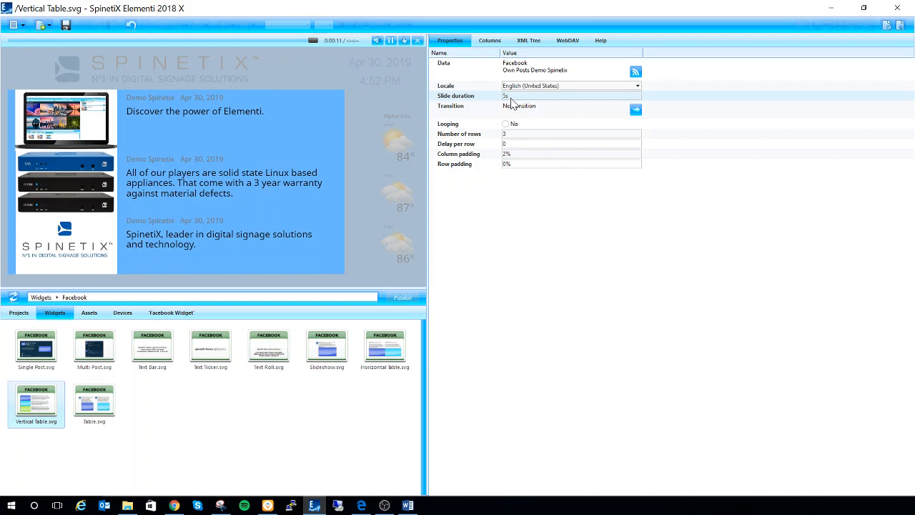
{"action": "left_click", "coordinate": [511, 114]}
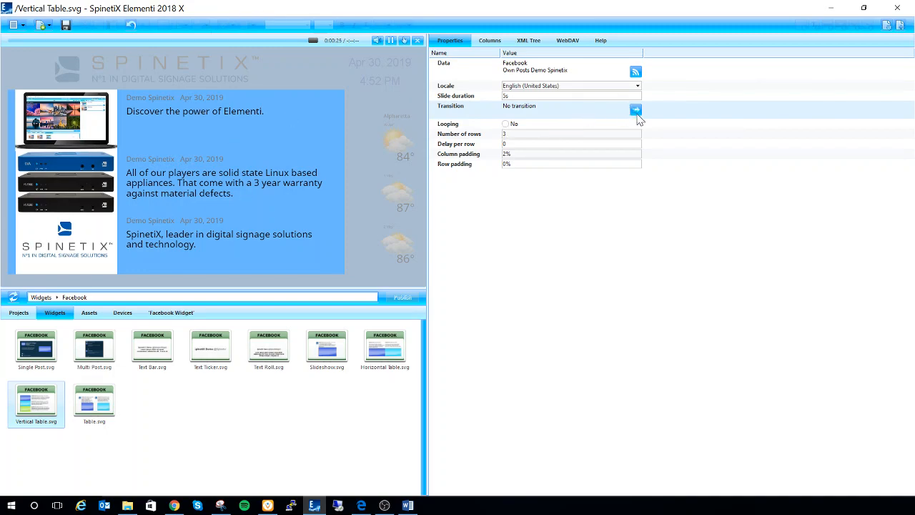
{"action": "left_click", "coordinate": [528, 126]}
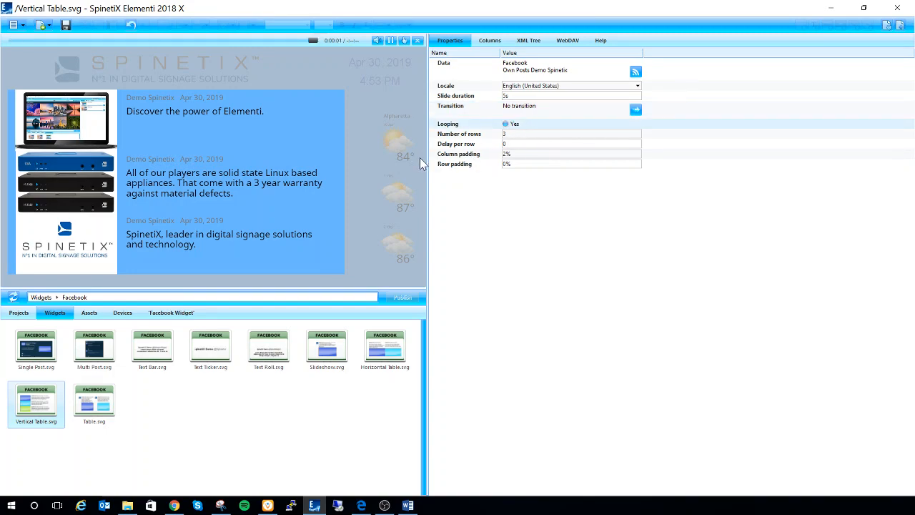
{"action": "left_click", "coordinate": [512, 136]}
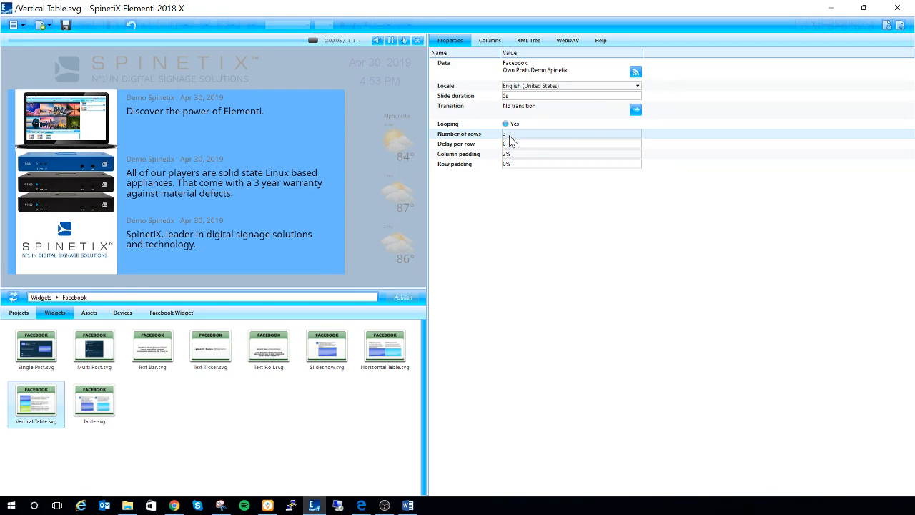
{"action": "left_click", "coordinate": [512, 145]}
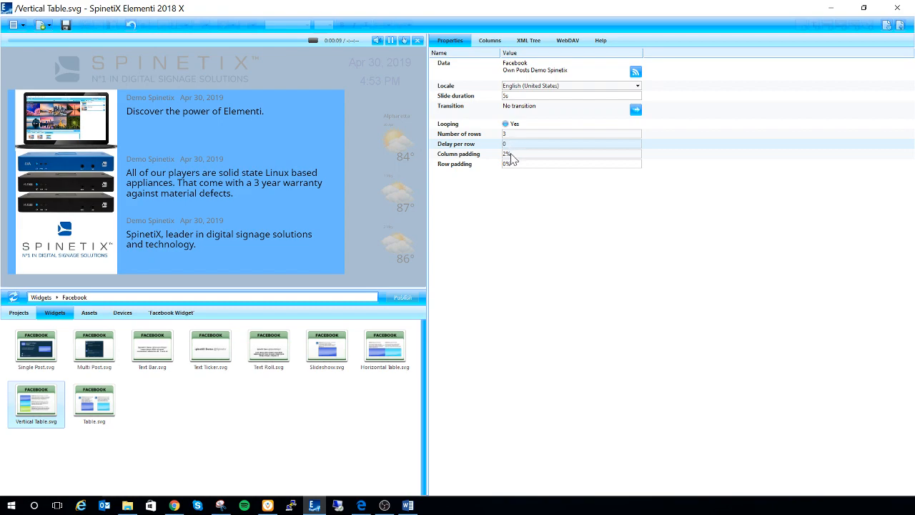
{"action": "left_click", "coordinate": [513, 155]}
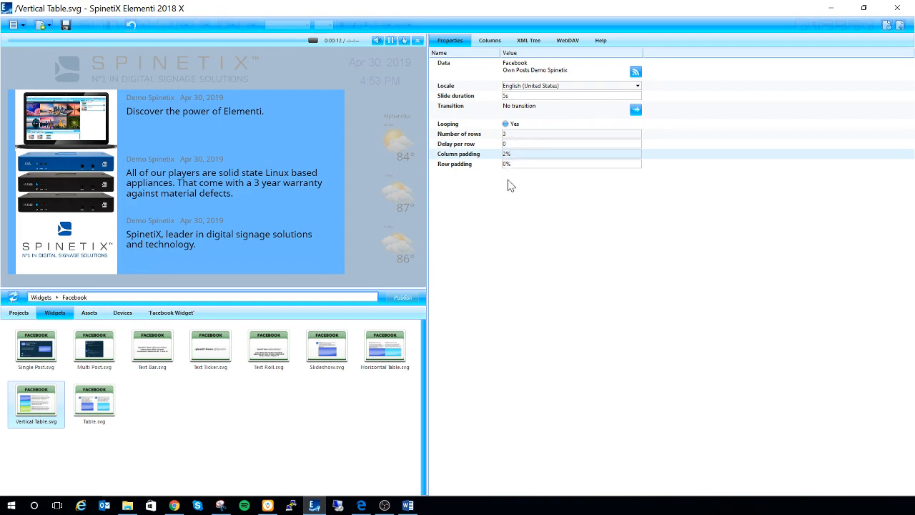